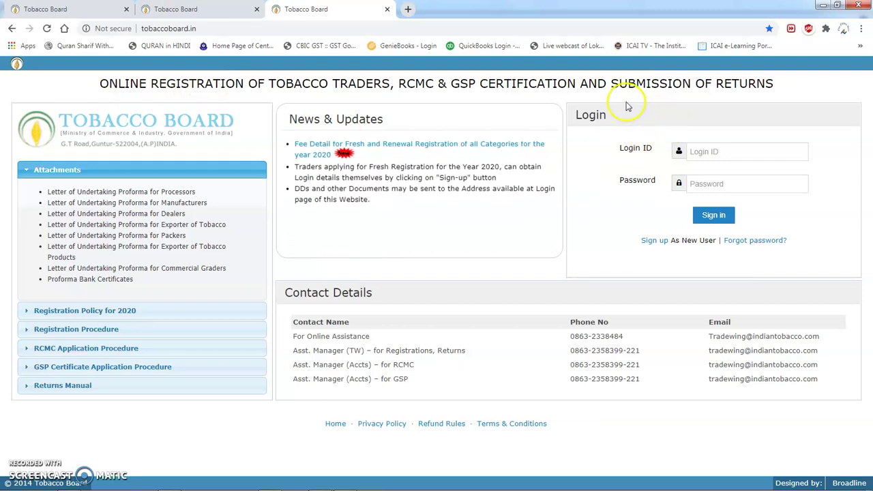
Step: Open the new-user sign-up form, complete the personal information and submit it for registration
click(653, 243)
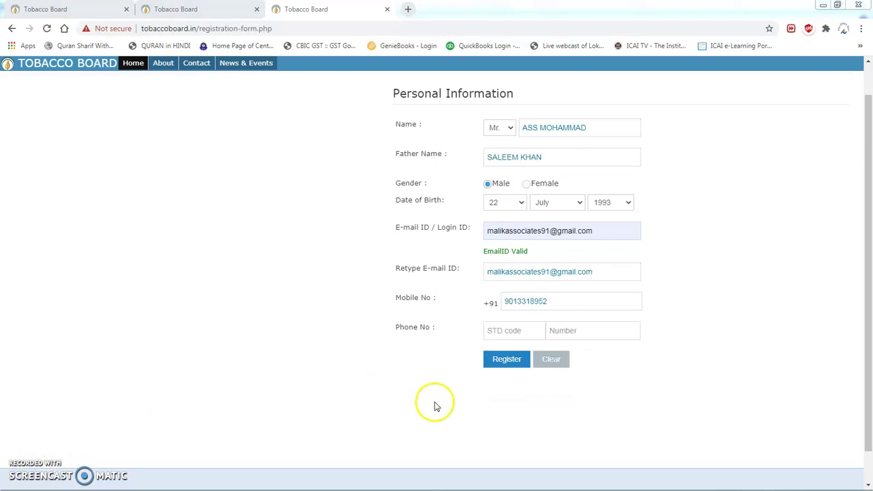
click(502, 366)
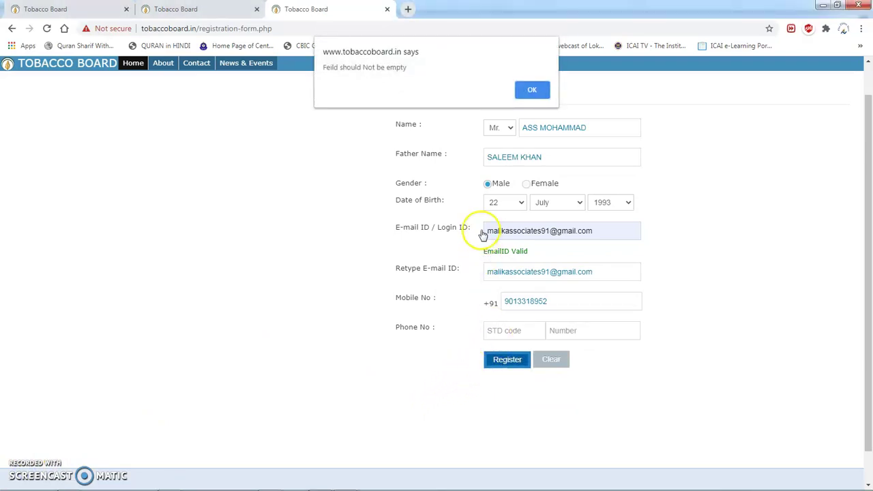
click(527, 89)
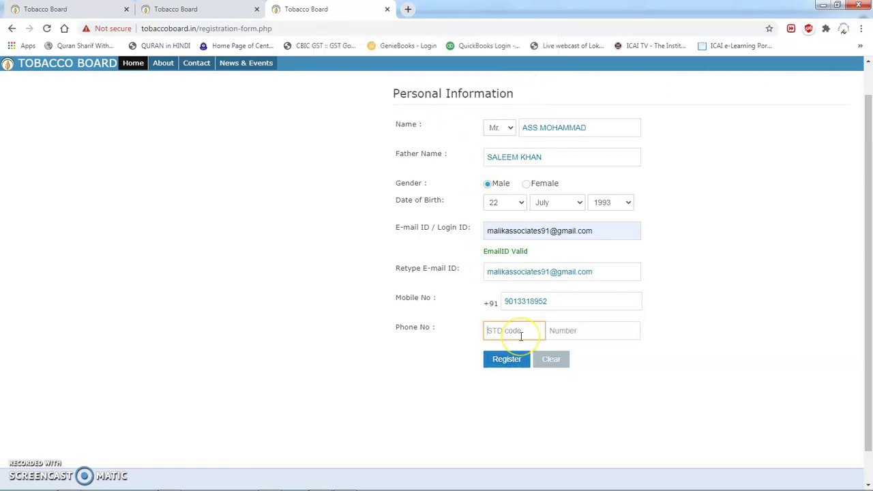
Step: Add the landline phone number with its STD code to the sign-up form and submit the registration again
text(011)
key(Tab)
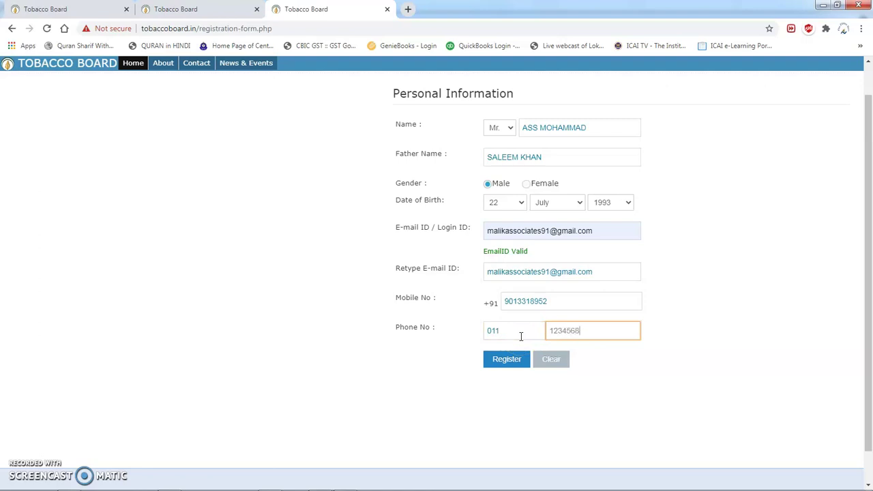
click(460, 347)
click(507, 367)
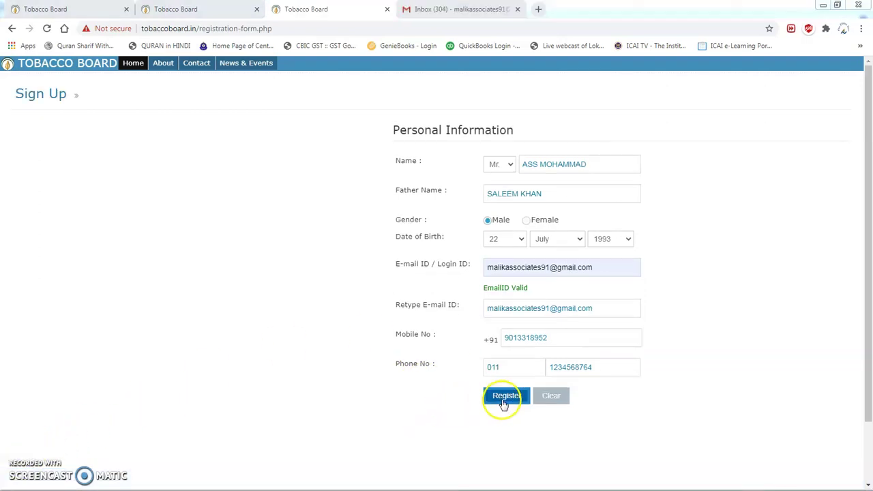
Step: Switch to the Gmail inbox, open the Tobacco Board's Trader Registration email and follow its account activation link
click(456, 9)
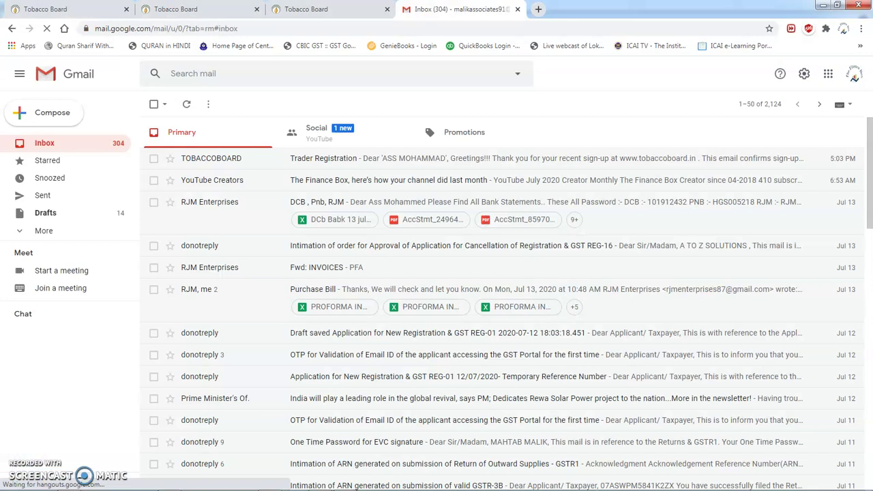
click(366, 166)
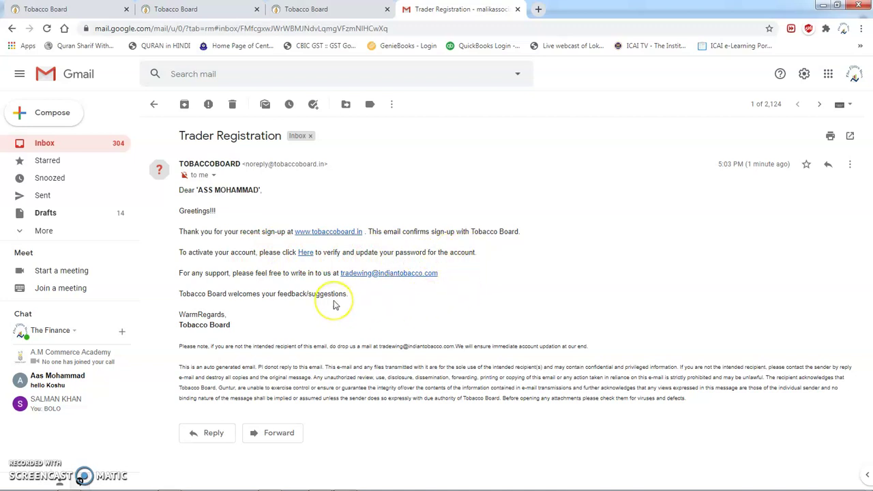
click(305, 252)
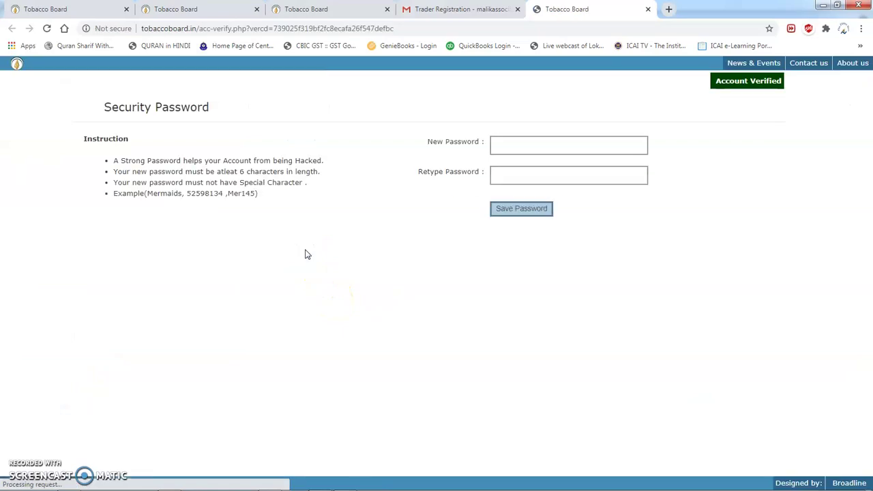
Step: Enter and retype the new account password, save it, and decline storing it in the browser
click(506, 149)
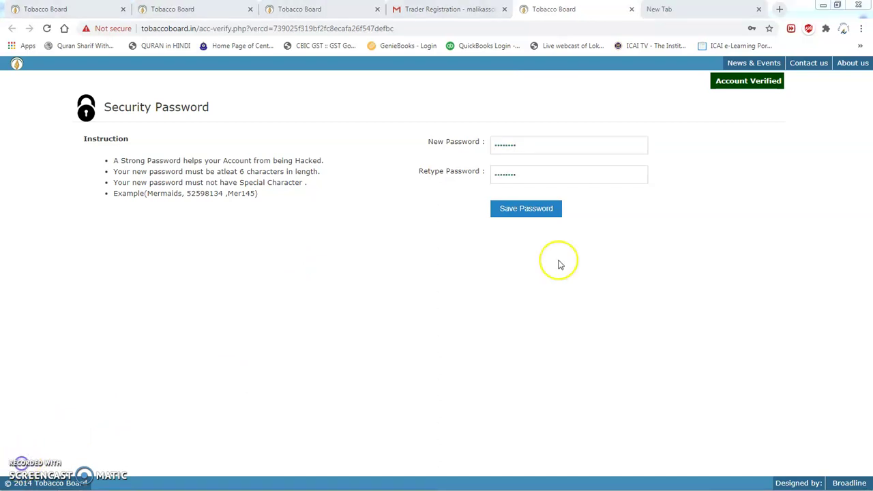
click(533, 210)
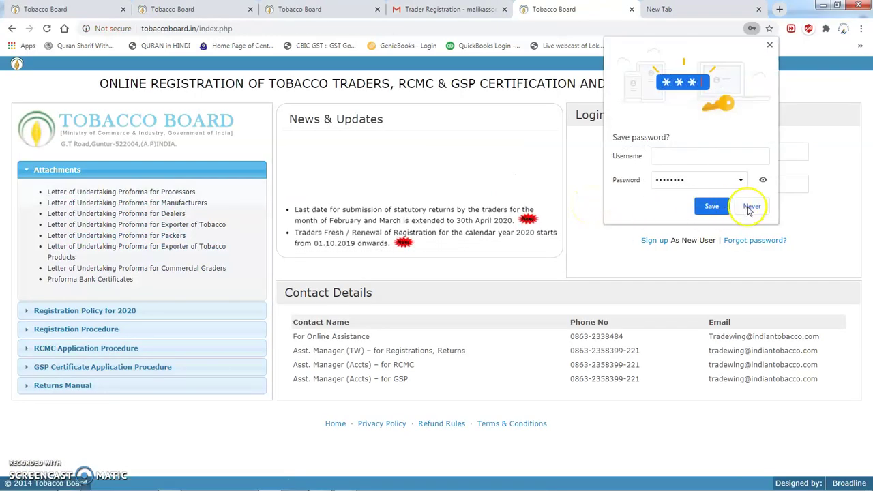
click(750, 207)
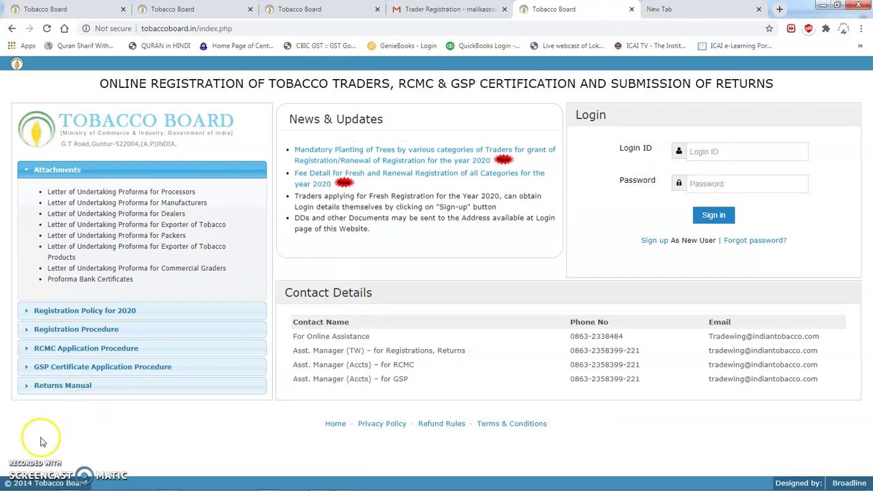
Step: Sign in with the login ID and account password, and save the credentials in the browser
click(709, 216)
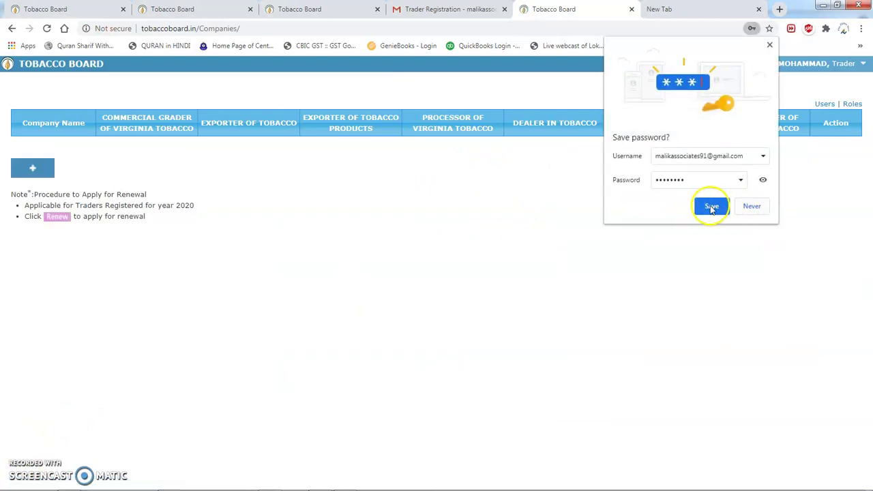
click(711, 206)
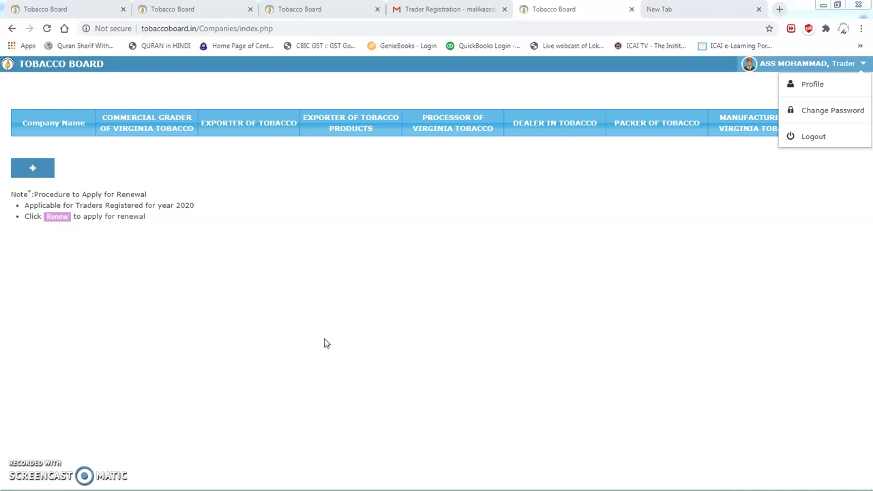
Step: Create and save a company profile: Malik Associates, firm type Individual, foreign/multinational/joint venture None, the PAN card number, and No for firm association and trade body membership
click(35, 172)
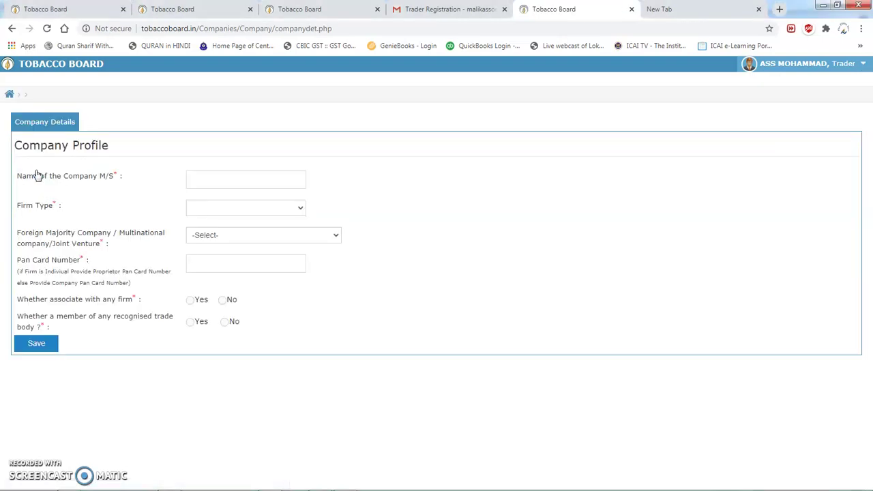
click(209, 178)
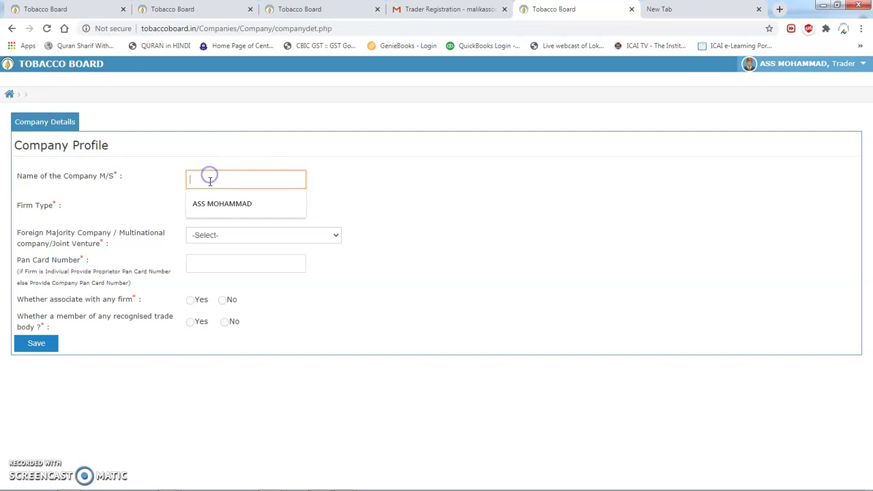
click(337, 212)
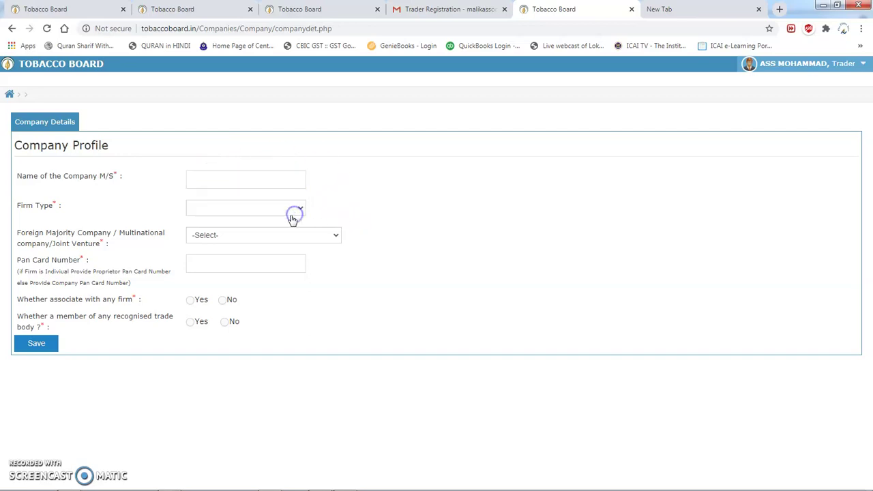
click(230, 236)
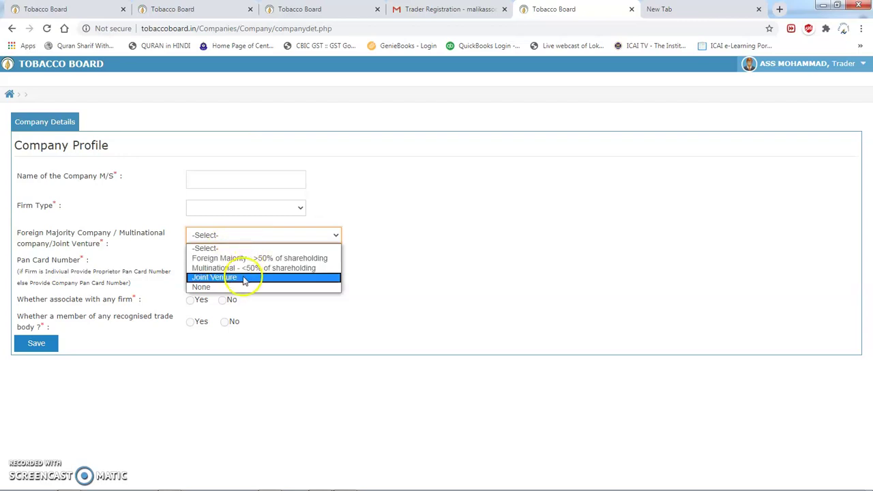
click(305, 318)
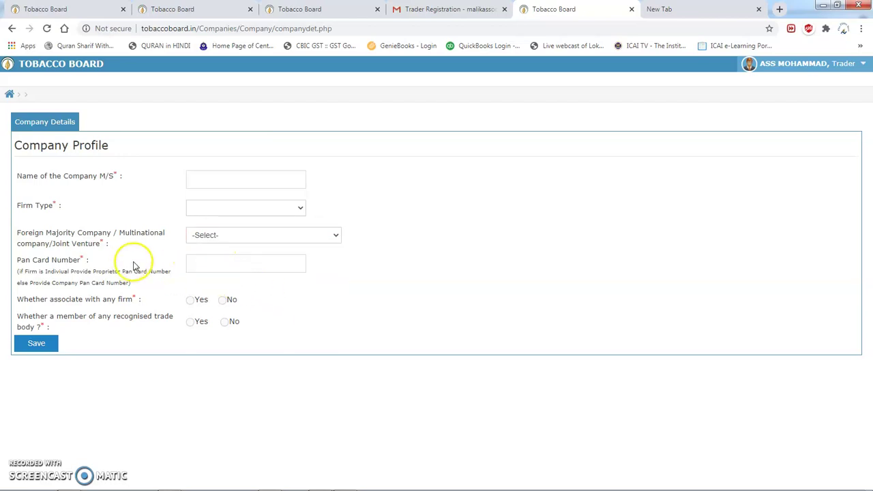
click(194, 266)
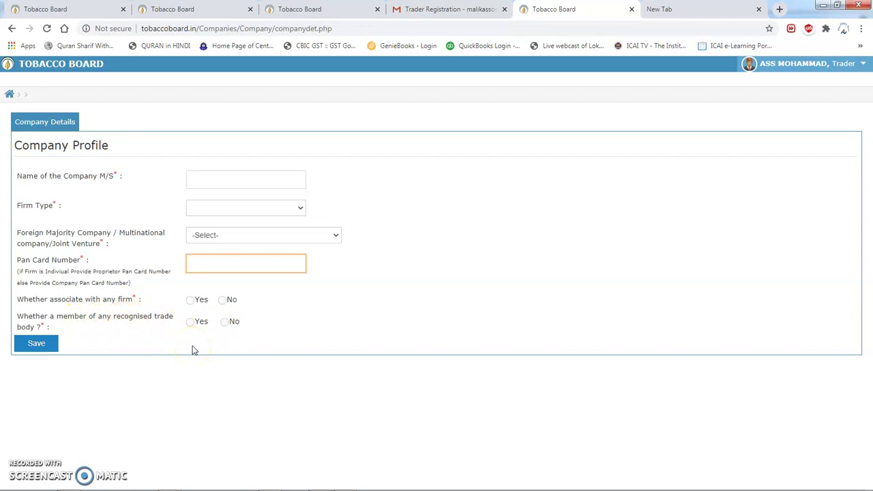
click(137, 366)
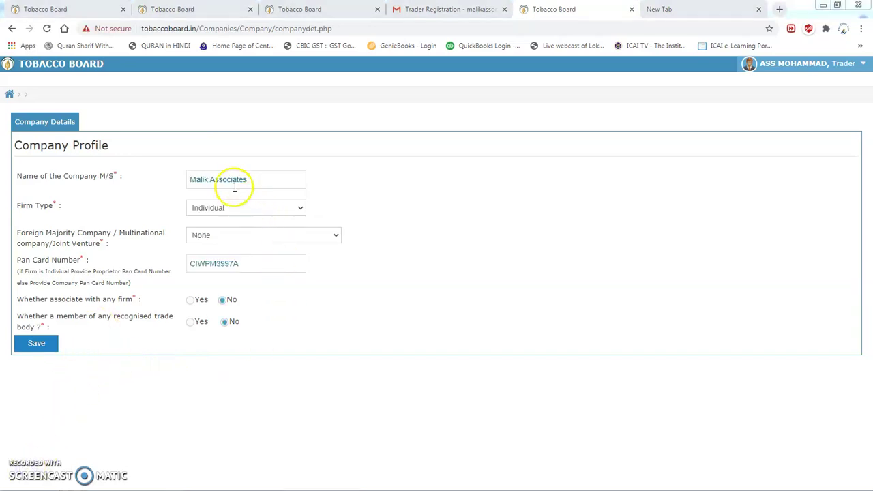
click(45, 346)
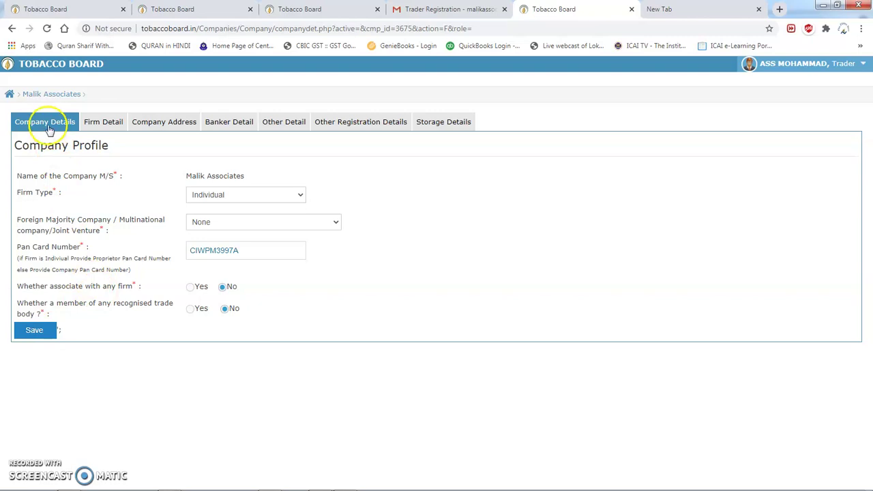
Step: Review the saved company details and examine the firm detail form for individuals, partners and directors without adding an entry
click(103, 122)
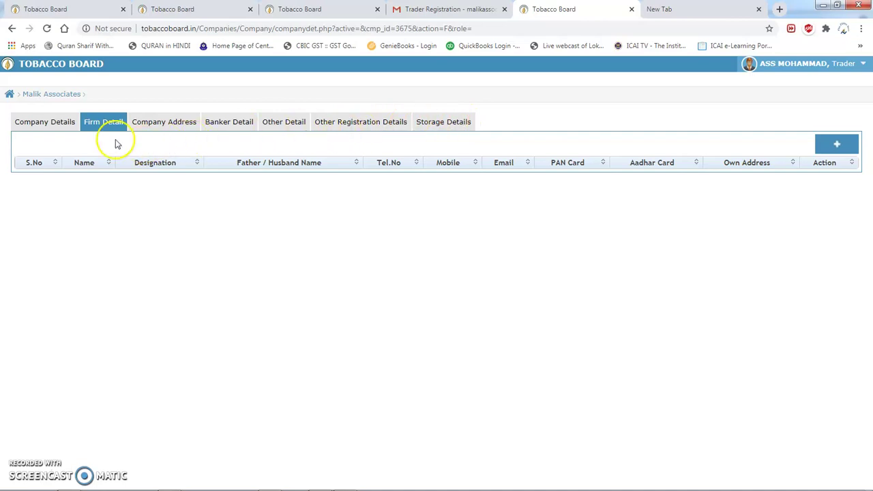
click(56, 127)
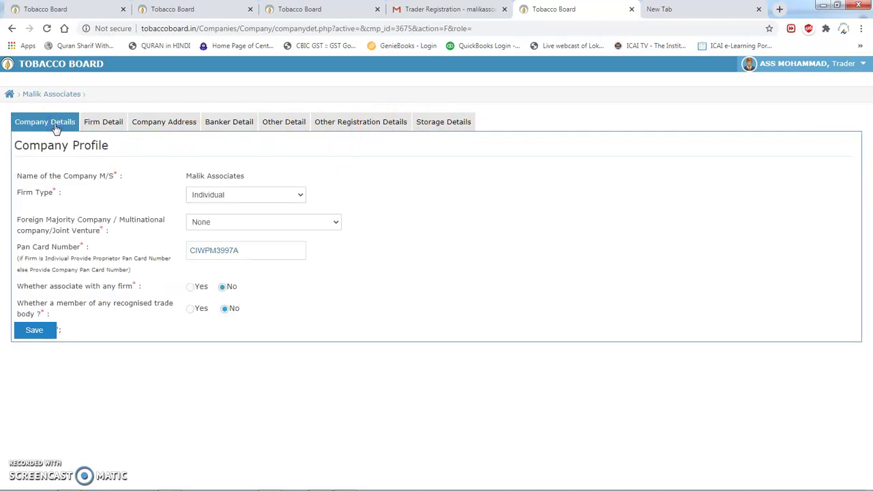
click(99, 122)
click(446, 265)
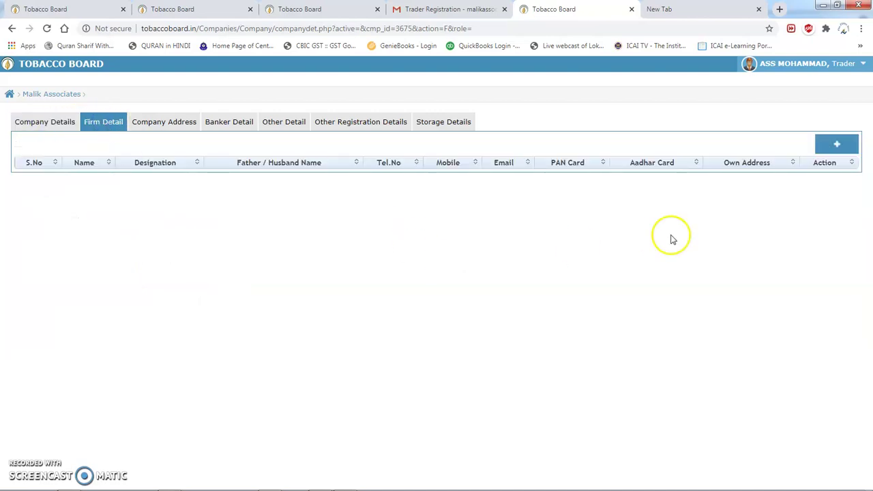
click(826, 146)
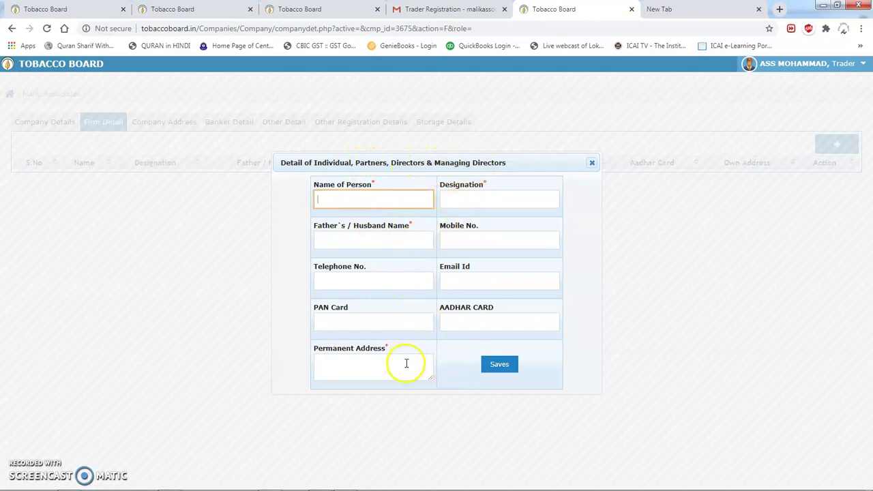
click(592, 163)
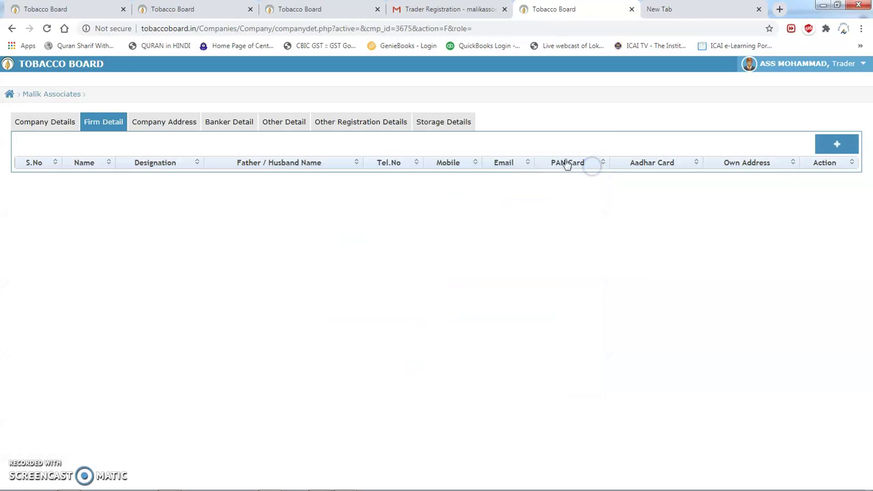
Step: Examine the fields required for the company address, banker details and other details without filling them in
click(184, 127)
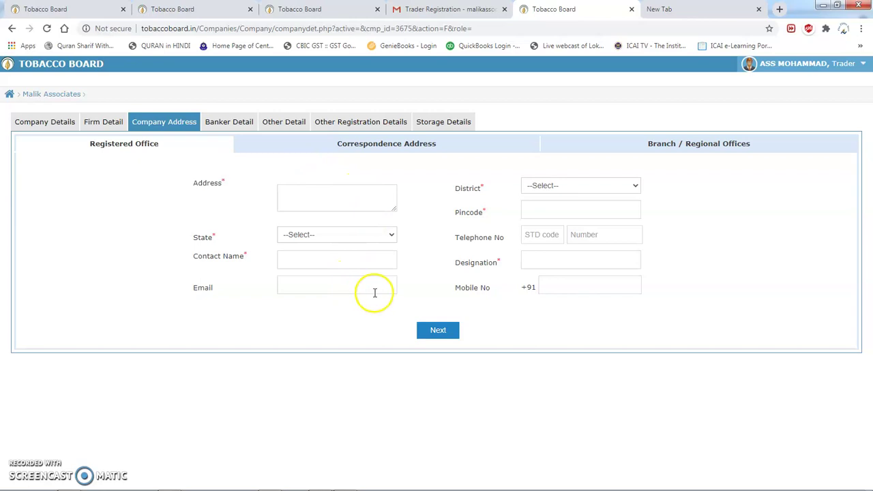
click(228, 121)
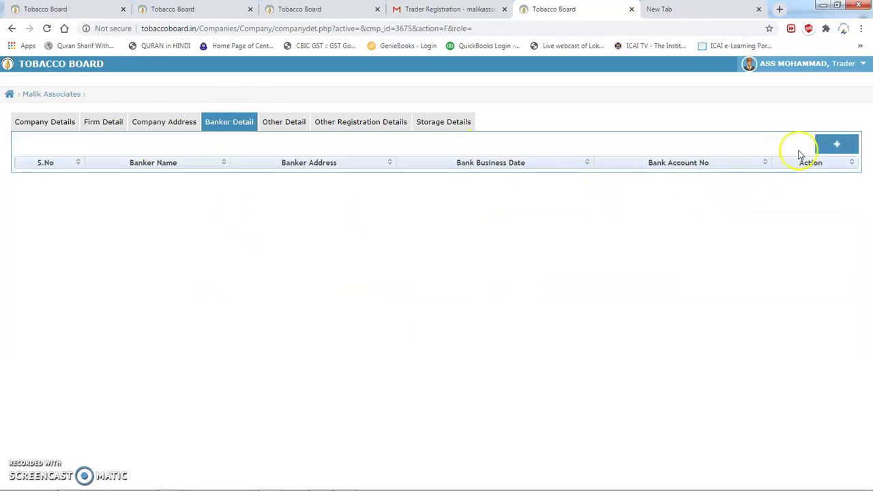
click(835, 144)
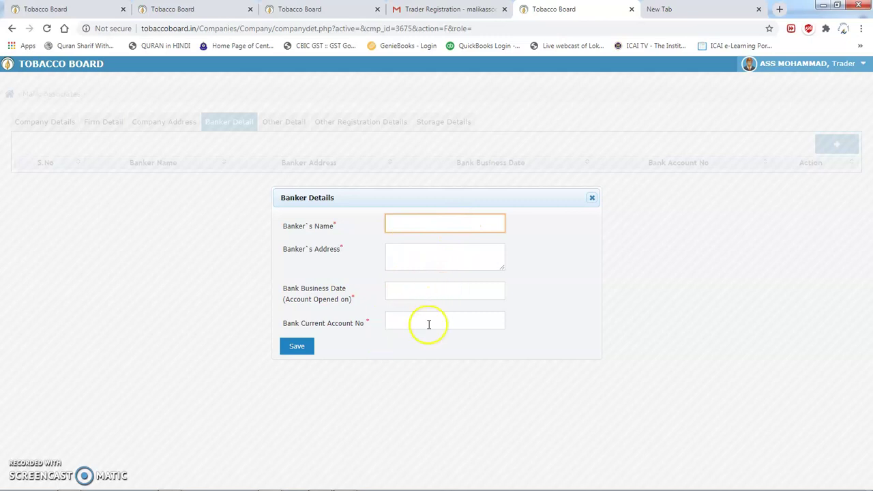
click(592, 198)
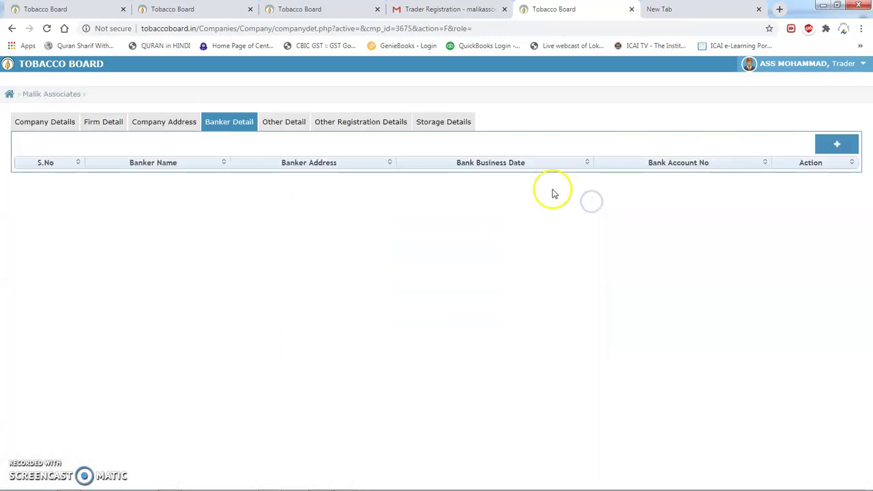
click(292, 123)
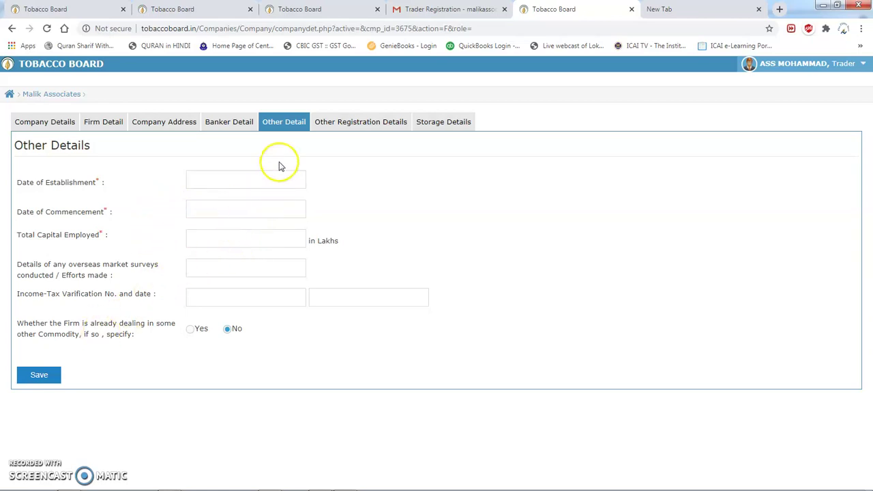
Step: Examine the other registration entry form, trying the SSI and Industrial License registration types, and close it without saving an entry
click(347, 131)
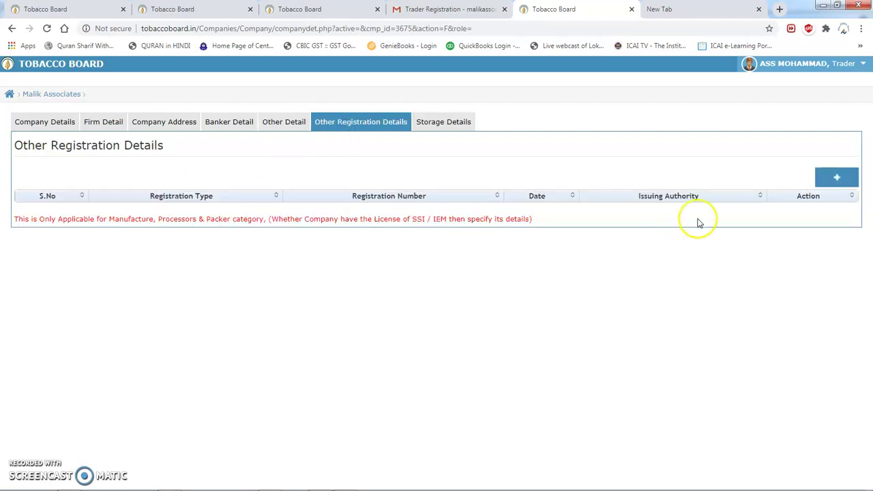
click(833, 179)
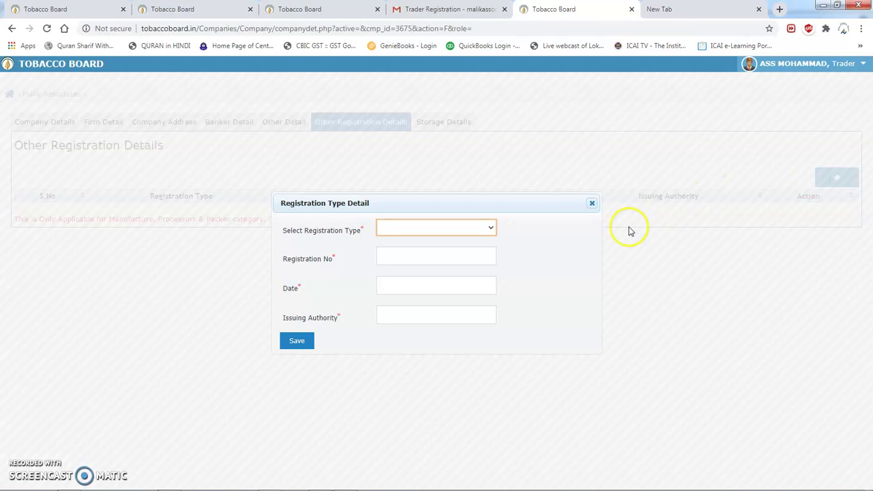
click(485, 228)
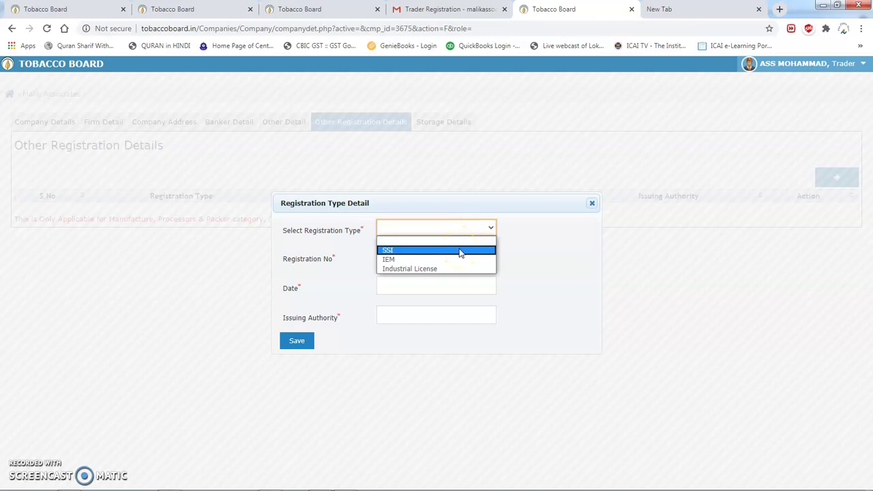
click(460, 251)
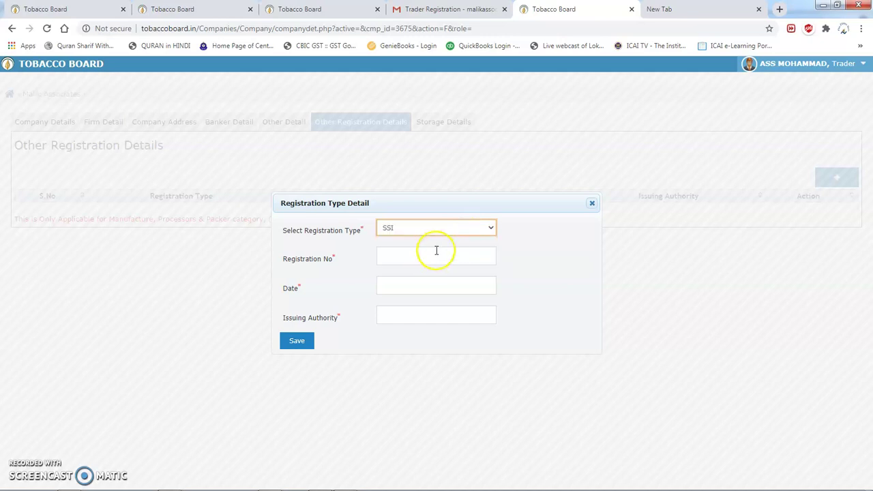
click(454, 236)
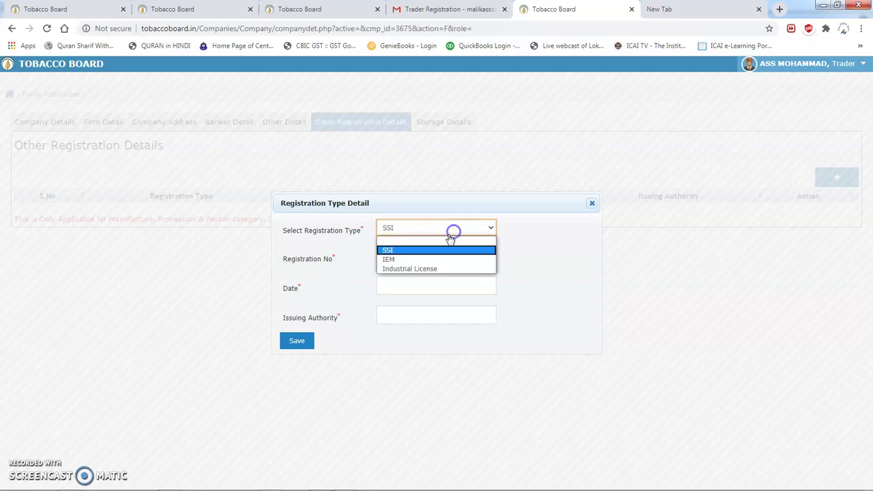
click(430, 267)
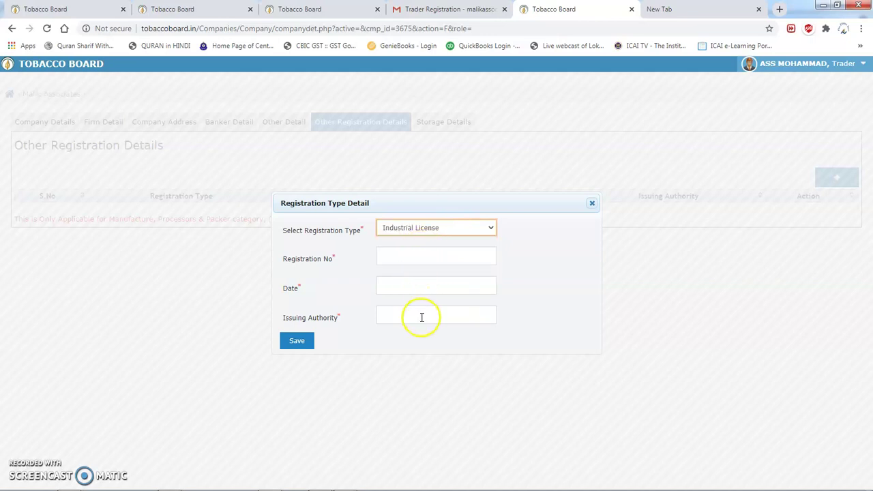
click(591, 204)
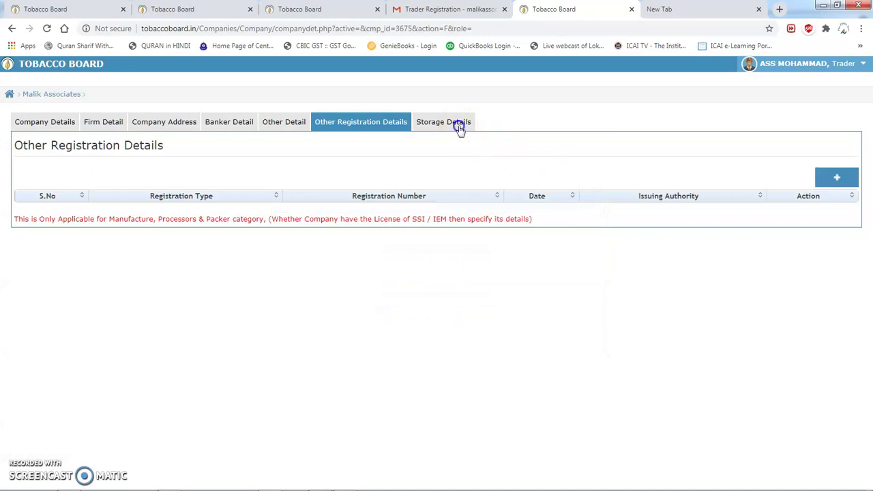
Step: Examine the fields required for a storage details entry and close the form without adding one
click(458, 128)
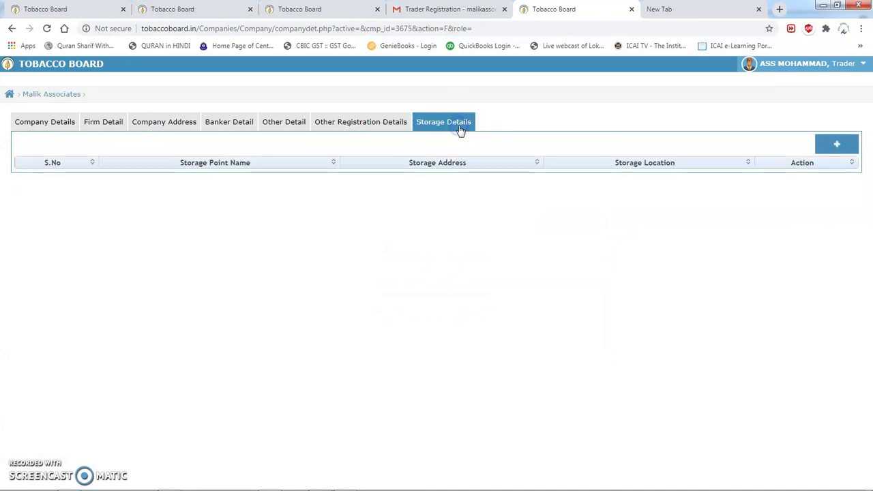
click(827, 146)
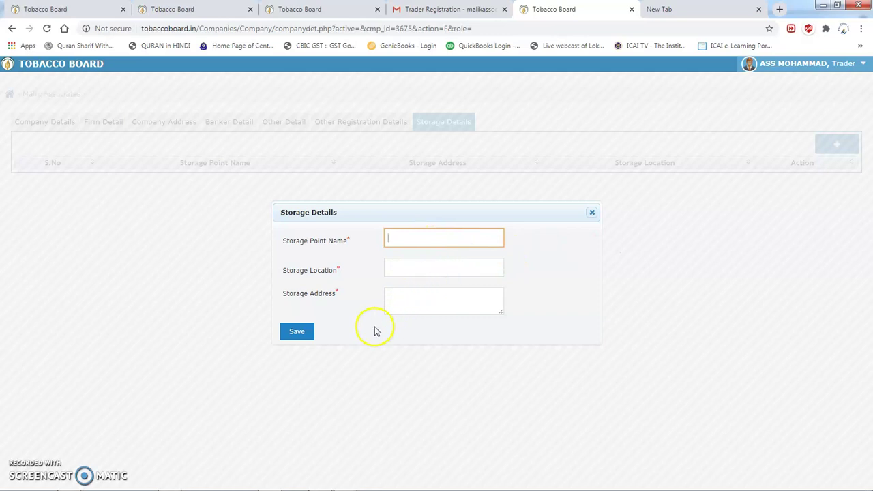
click(591, 212)
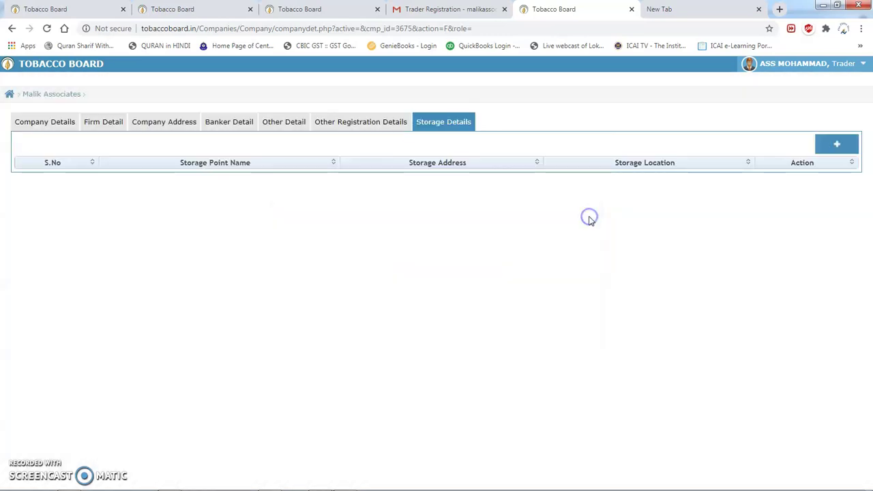